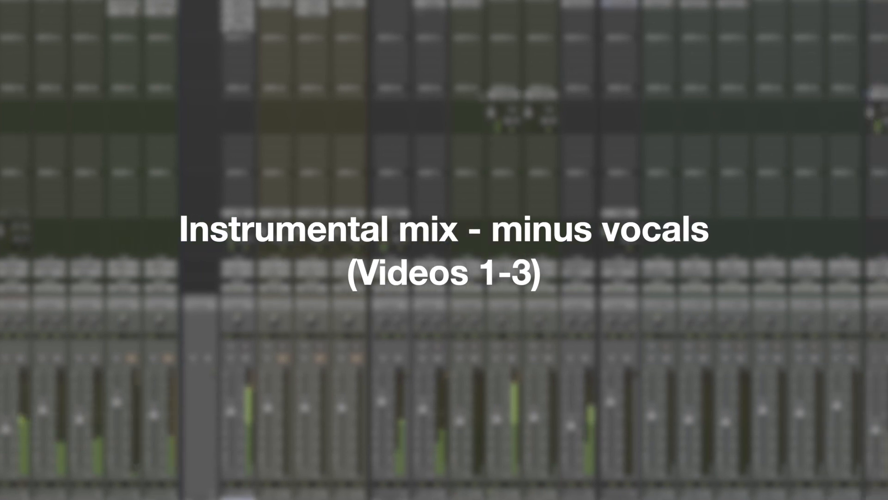
- Stop playback and bring the main vocal tracks into view in the Edit window
scroll(280, 336, right, 3)
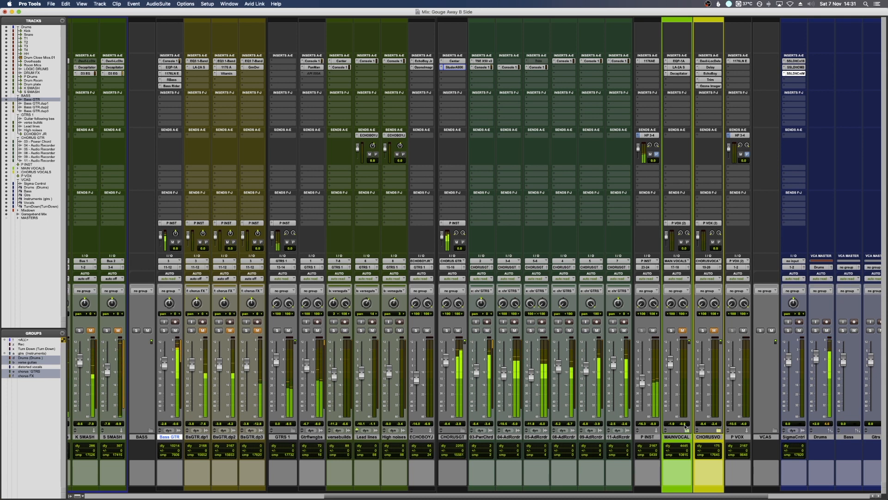
key(super+equal)
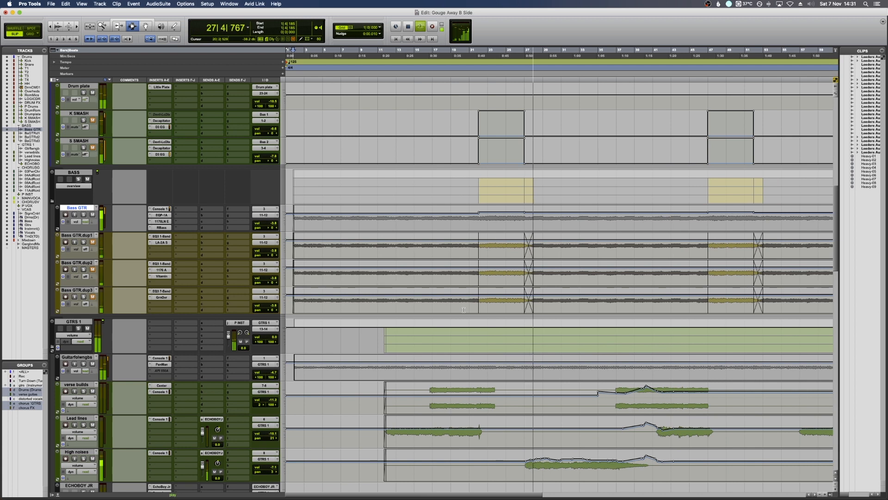
key(space)
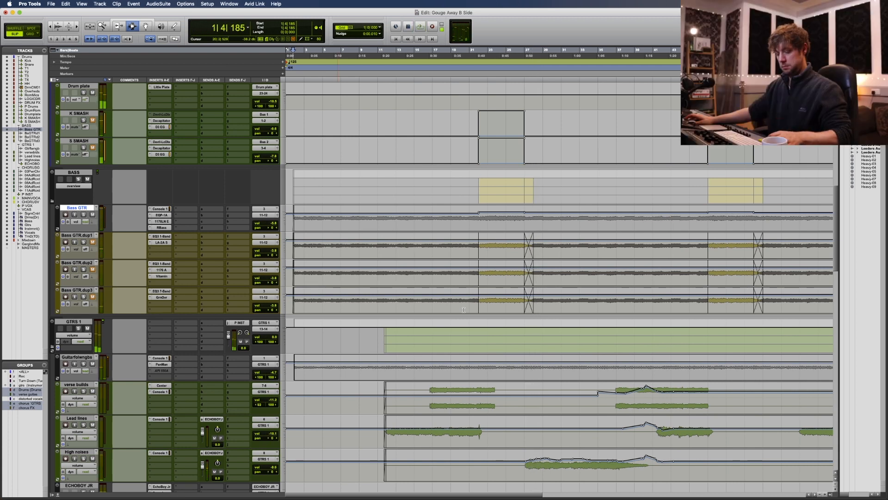
scroll(464, 310, down, 15)
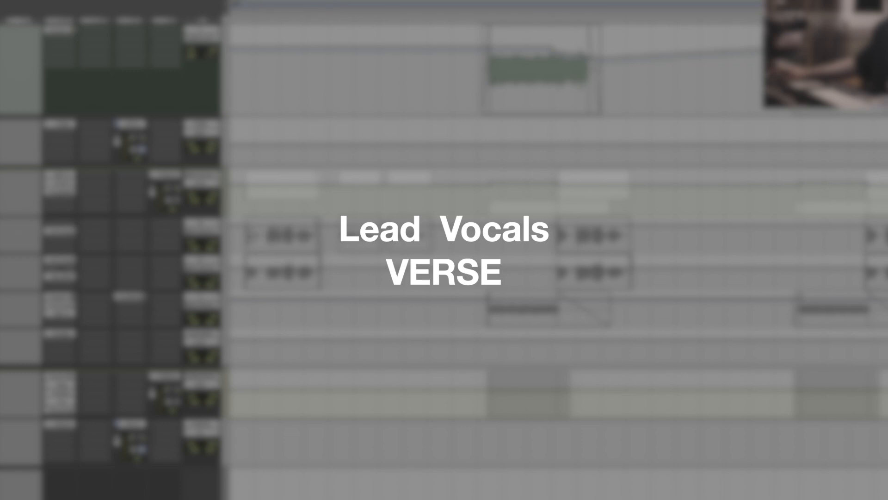
- Look over the verse lead vocal clips and place the playback position at the start of the first one
drag(240, 236, 887, 273)
key(Right)
key(Left)
click(522, 255)
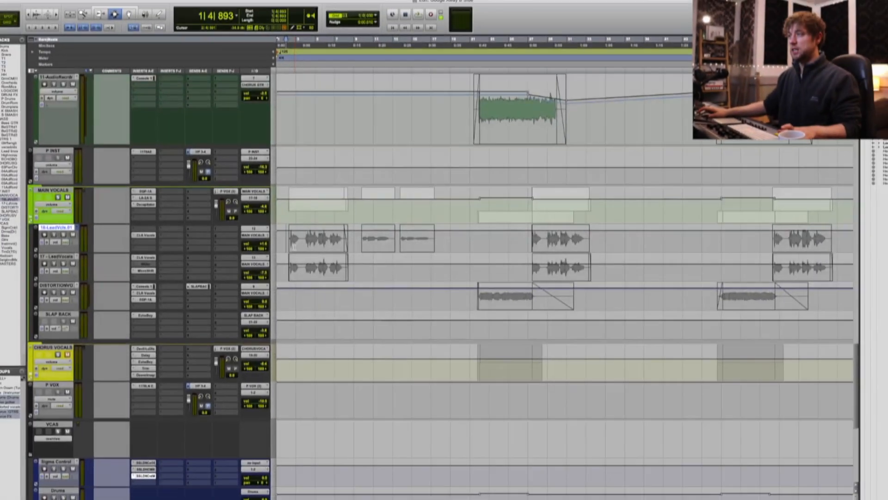
click(247, 238)
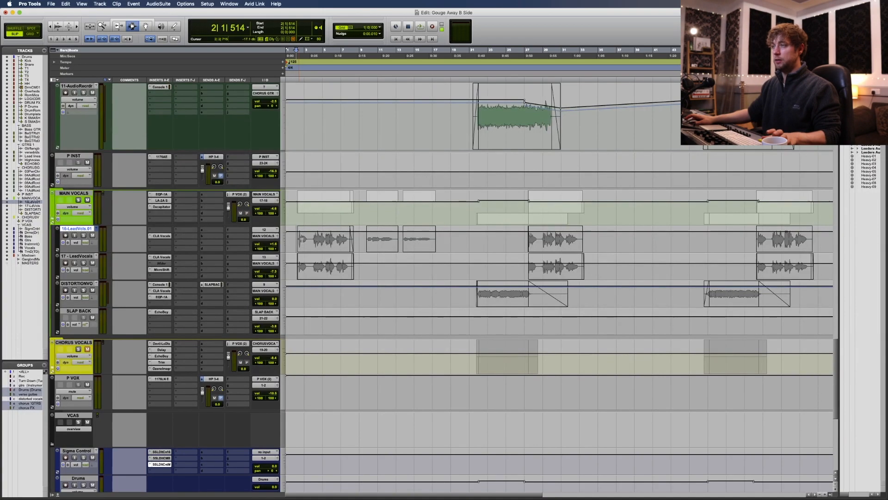
- Bypass the MAIN VOCALS inserts and the lead vocal's CLA Vocals, and play the soloed lead from its clip after the first chorus
key(super+equal)
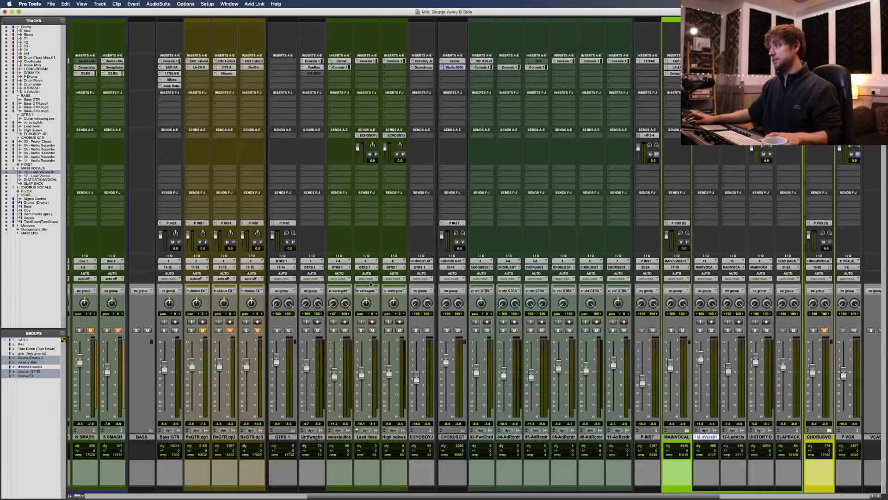
scroll(408, 299, right, 6)
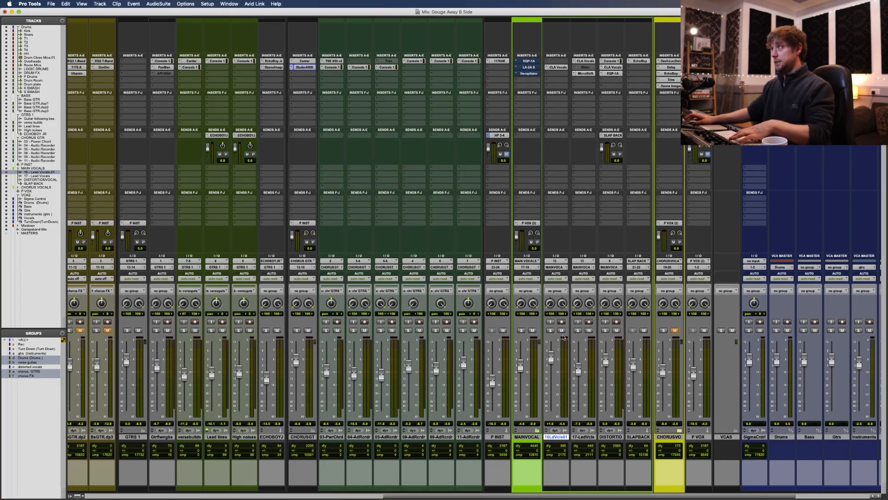
key(super+equal)
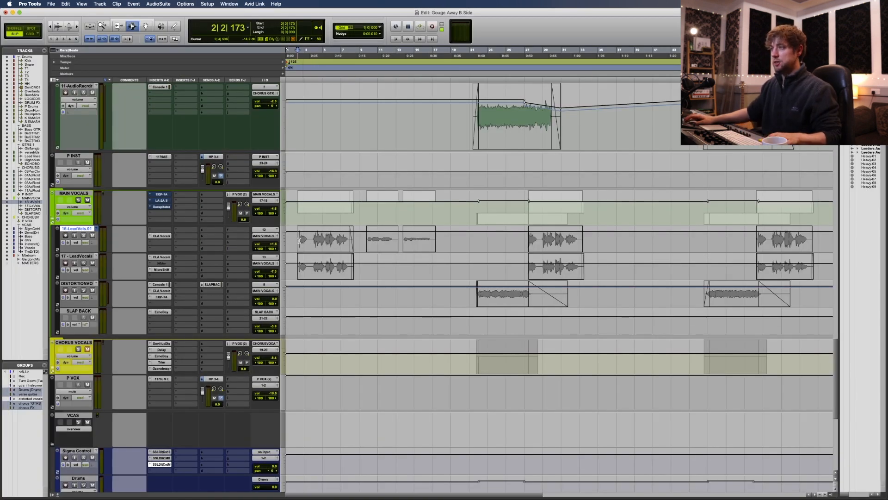
click(530, 241)
key(space)
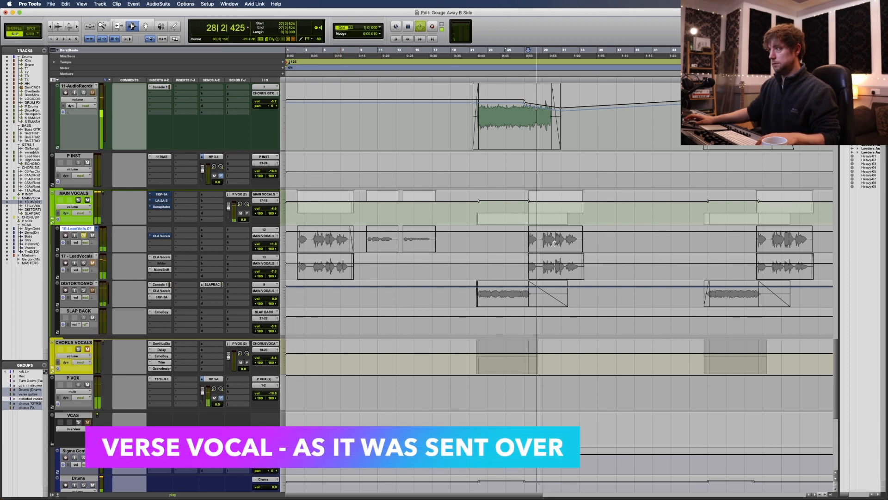
key(super+equal)
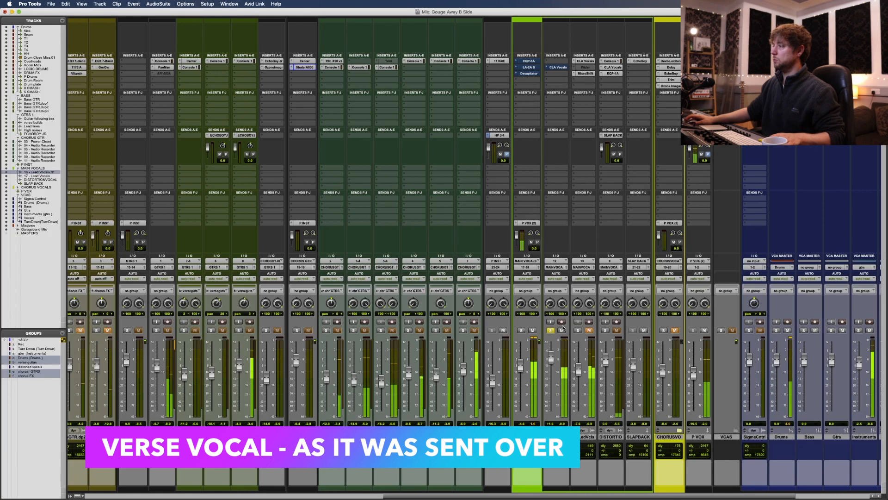
- Make the CLA Vocals insert on 16 - Lead Vocals.01 and the MAIN VOCALS bus inserts inactive, leaving the track name unchanged
ctrl+super+click(558, 67)
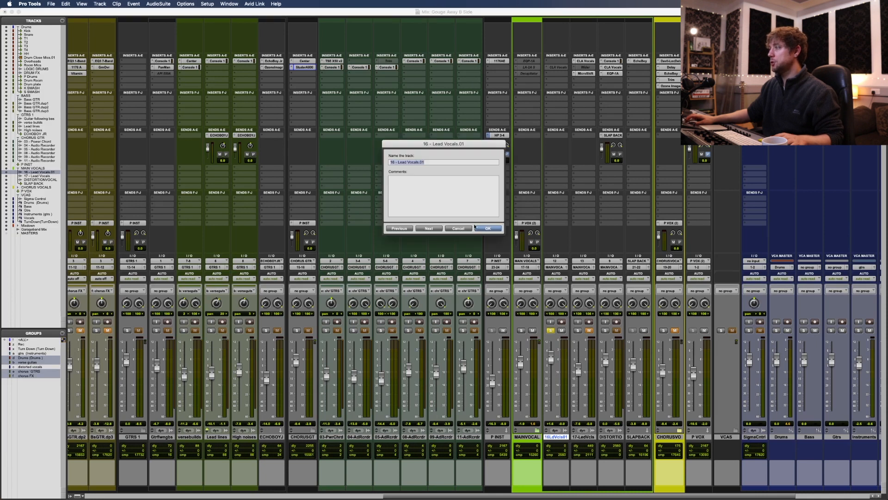
click(472, 229)
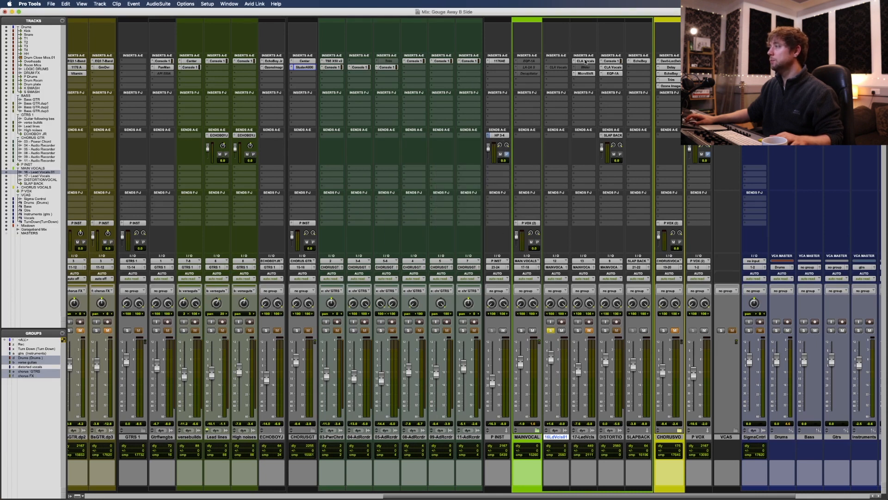
click(538, 431)
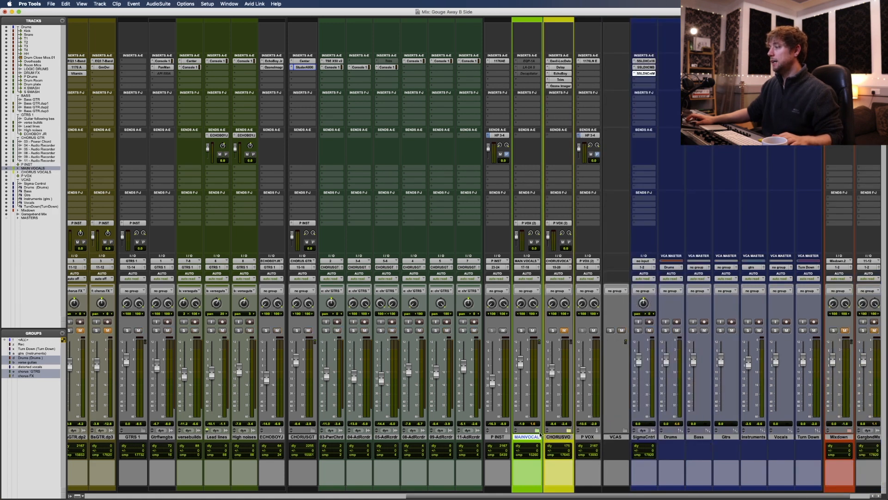
click(537, 431)
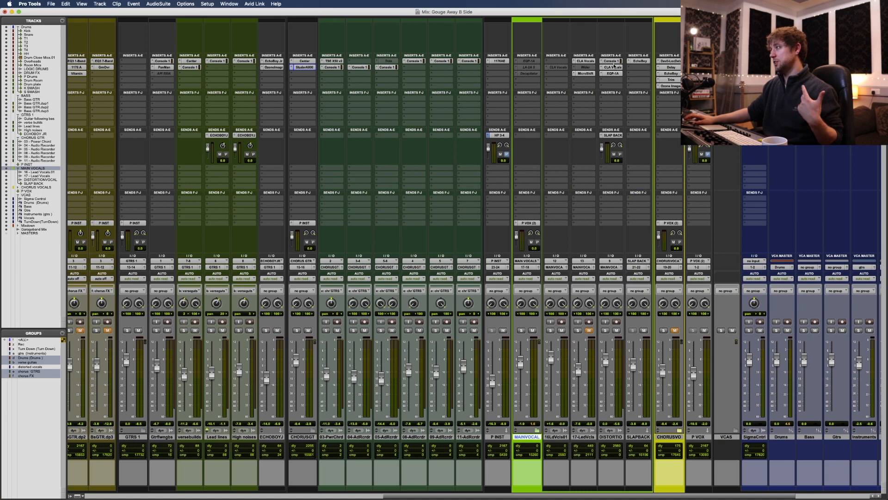
- Reactivate and open CLA Vocals on 16 - Lead Vocals.01, and play the verse to compare it bypassed and active
click(557, 67)
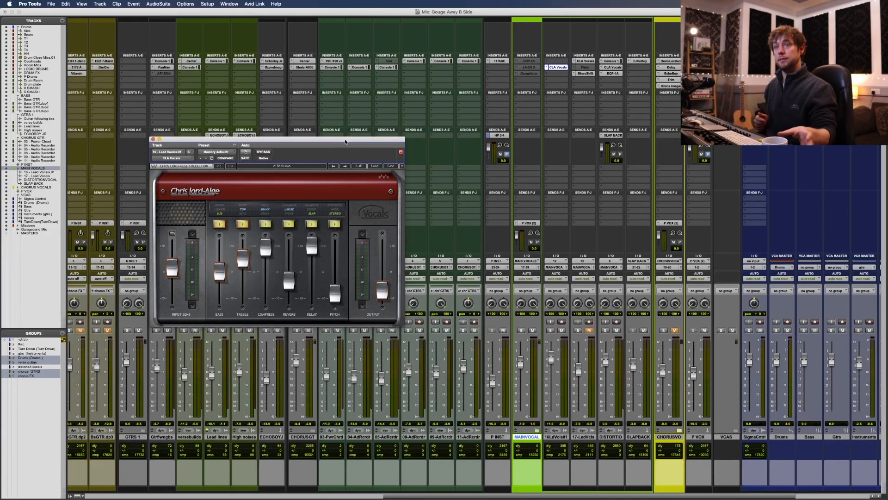
drag(282, 141, 290, 138)
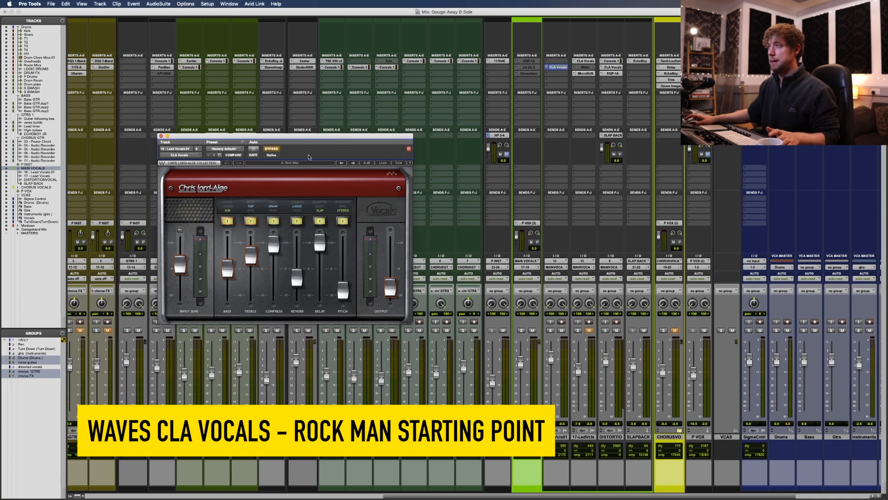
key(space)
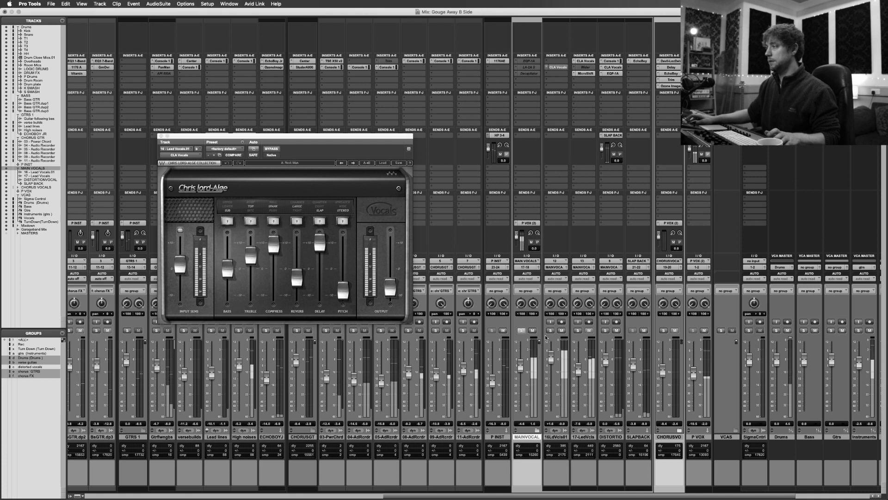
click(274, 150)
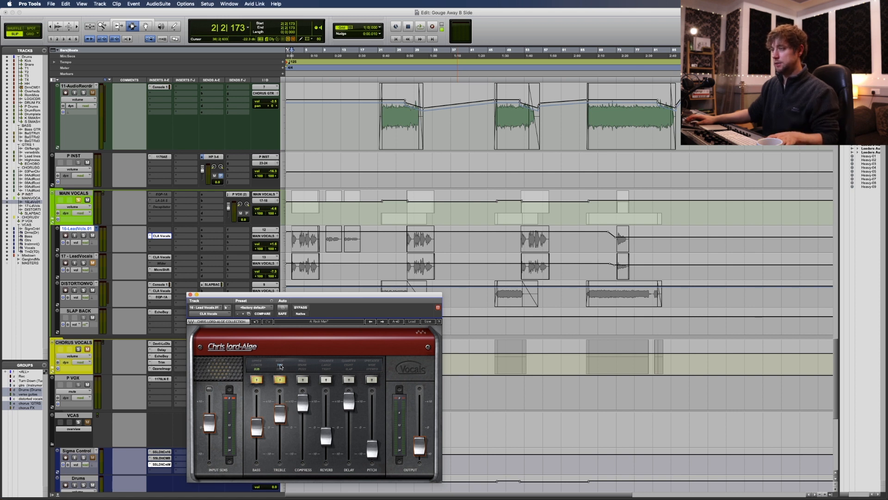
- Play the verse with only the bass and treble sections of CLA Vocals active, and compare the sound with compression off and on
key(space)
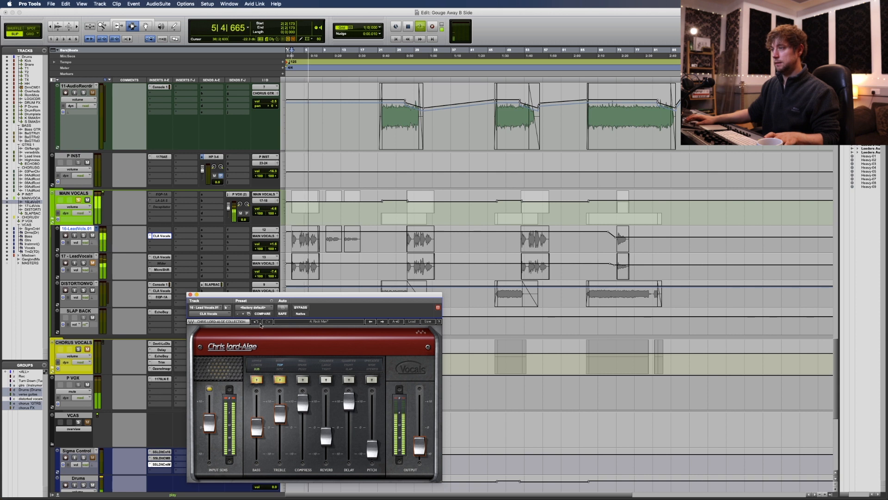
key(space)
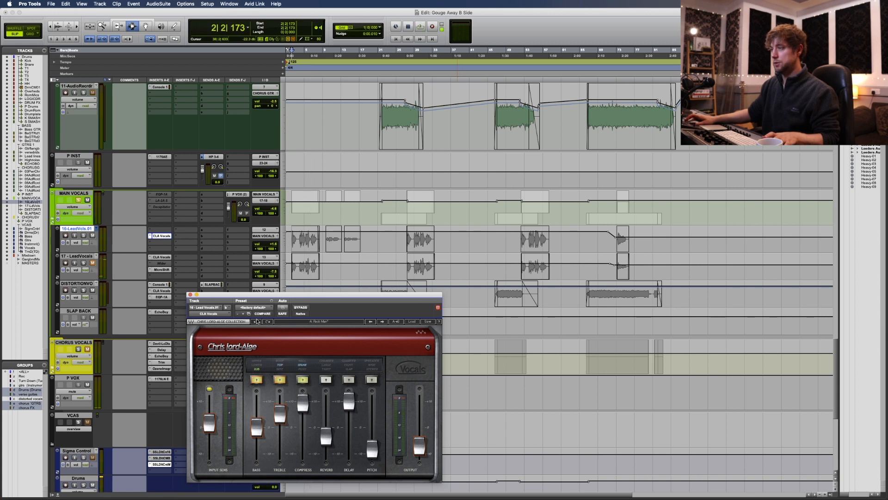
key(space)
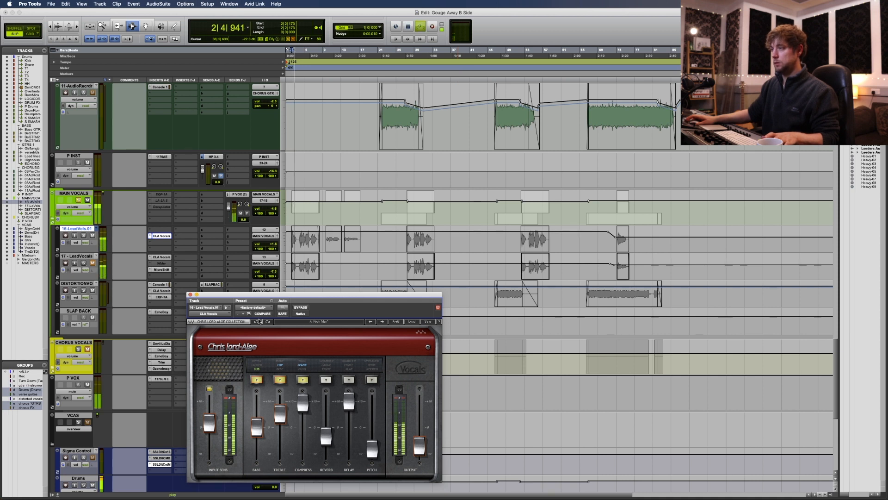
click(306, 365)
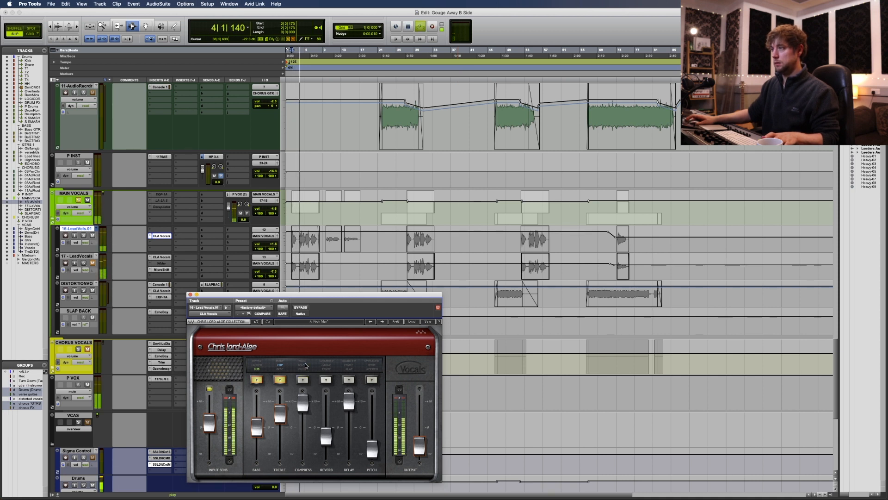
click(306, 365)
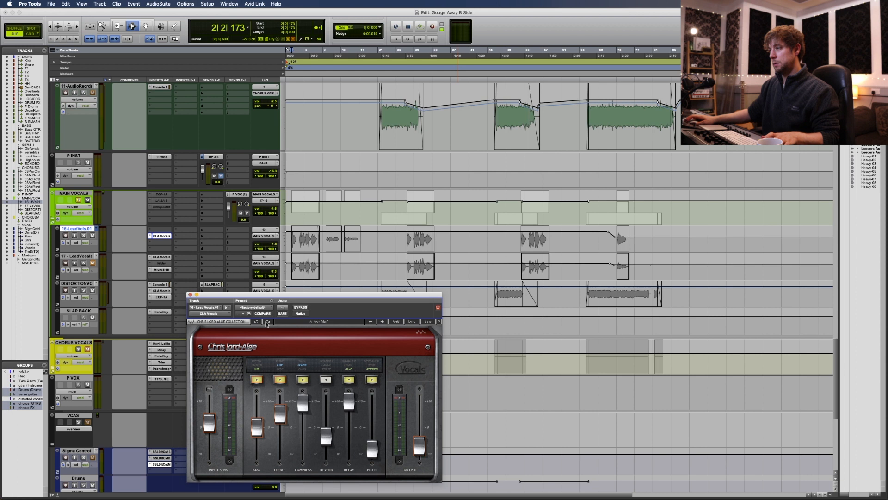
- Enable the Large reverb in the lead vocal's CLA Vocals and lower its level slightly while the verse plays
click(331, 365)
key(space)
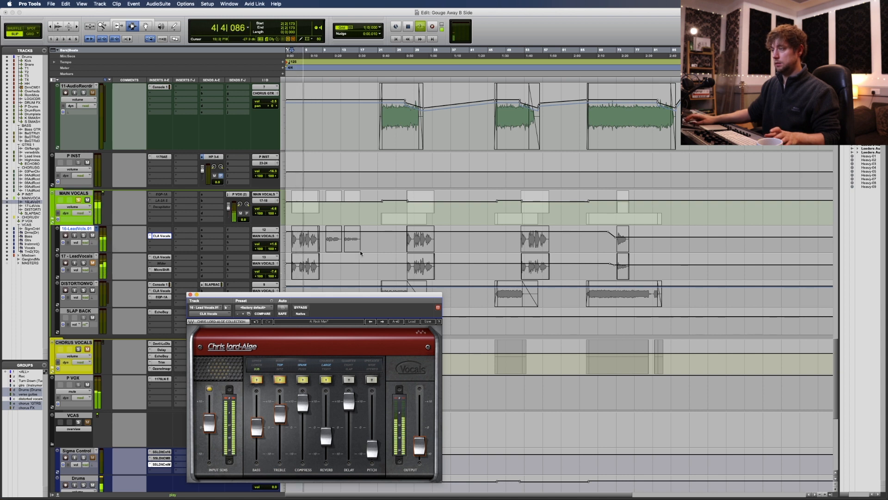
mouse_move(326, 436)
mouse_down()
mouse_move(326, 400)
mouse_move(329, 434)
mouse_up()
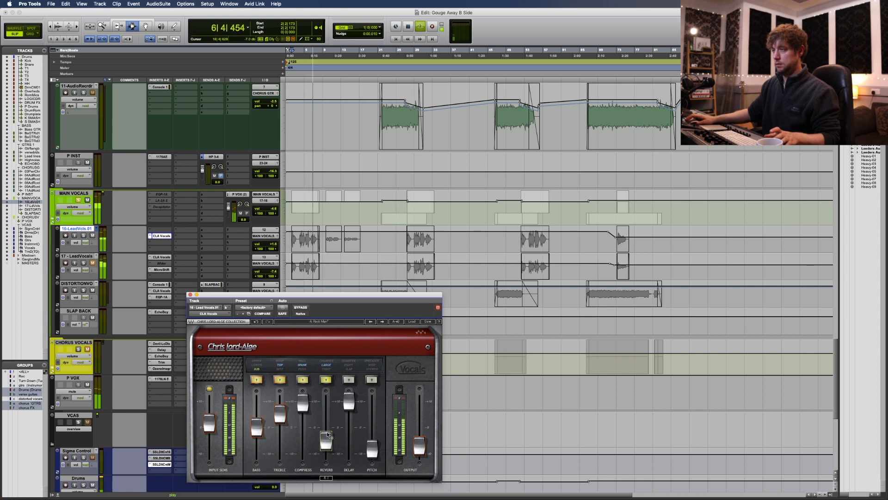
key(space)
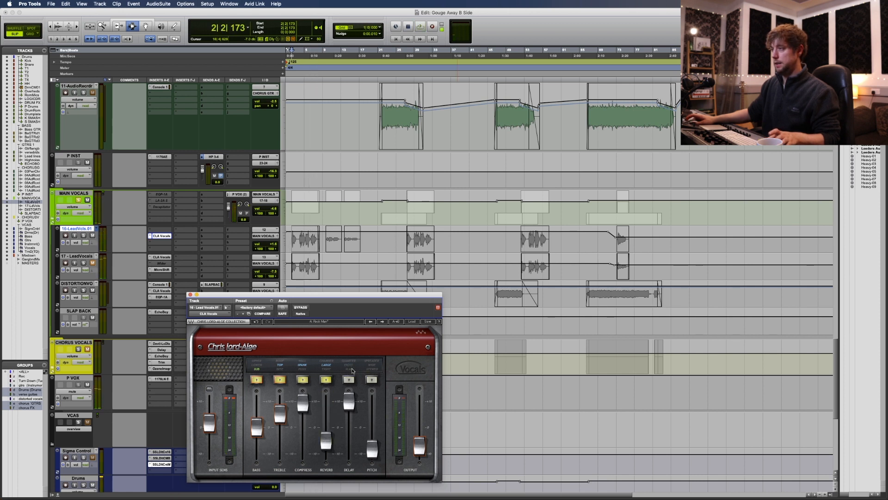
- Play the verse with the Slap delay active, enable the Stereo pitch effect and lower its level slightly
key(space)
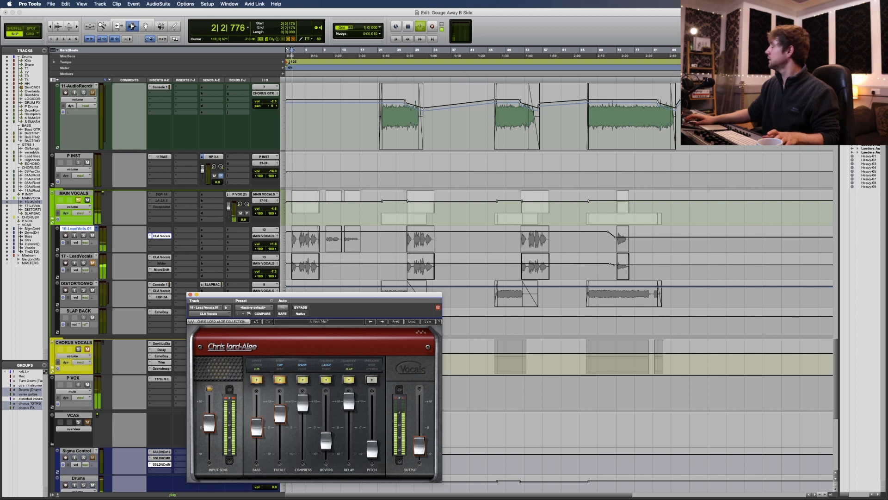
click(372, 380)
mouse_move(373, 448)
mouse_down()
mouse_move(373, 400)
mouse_move(373, 451)
mouse_up()
key(space)
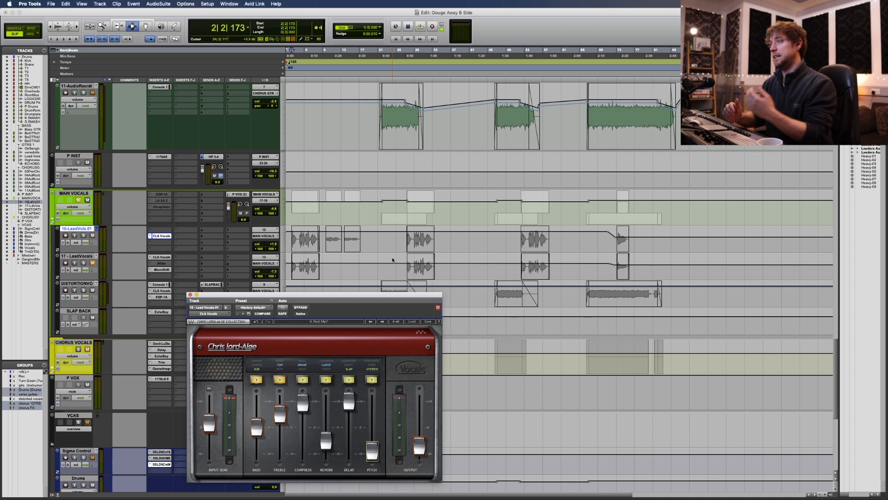
- Unsolo MAIN VOCALS and stack the CLA Vocals windows, with the lead vocal's above the double track's
click(78, 199)
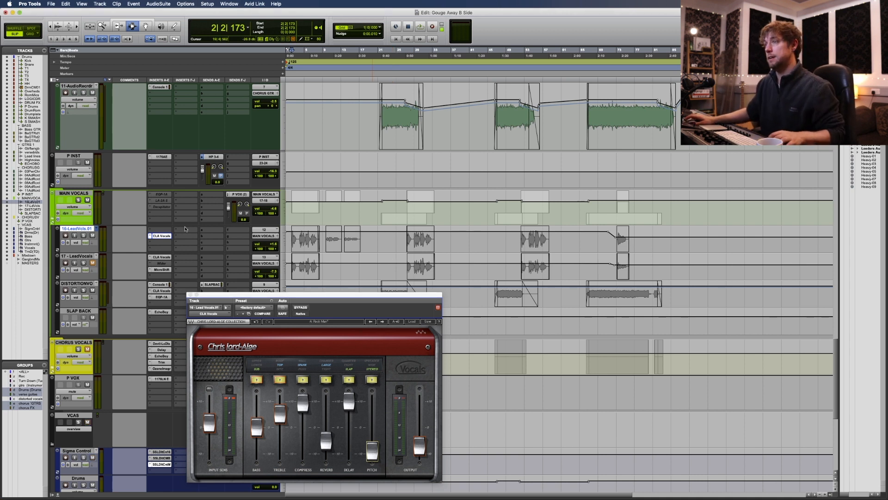
key(super+equal)
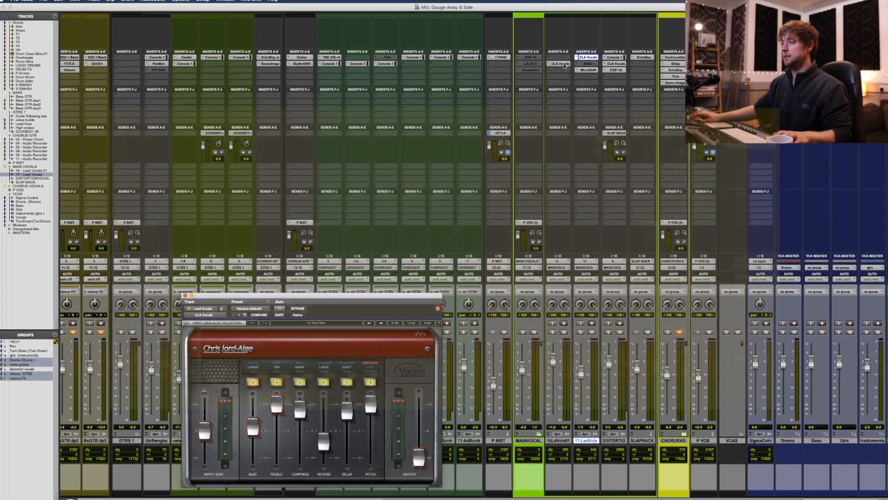
shift+click(601, 4)
drag(184, 19, 246, 69)
drag(332, 299, 187, 253)
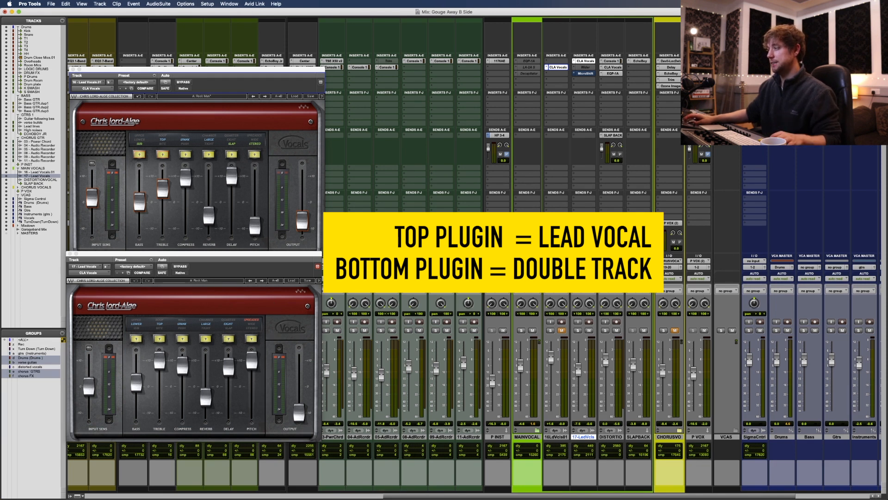
- Play the double-tracked vocal and switch on the Eight delay and Spreader pitch effect in its CLA Vocals
key(super+s)
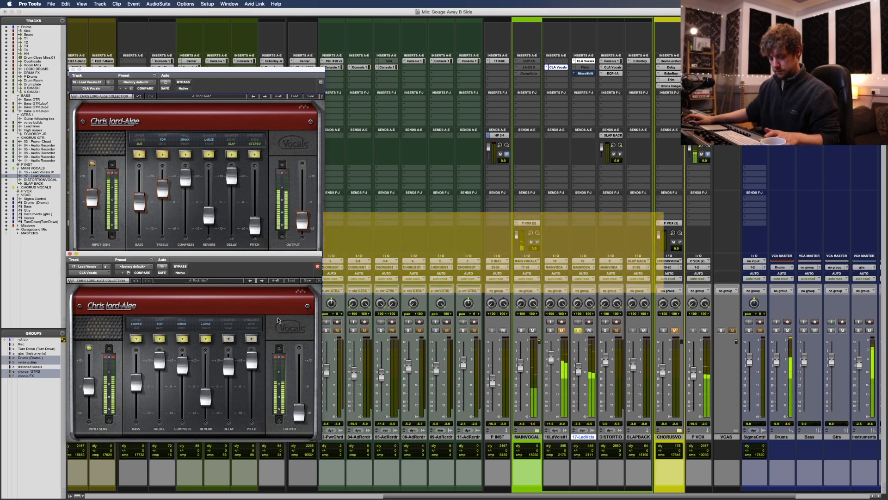
click(229, 324)
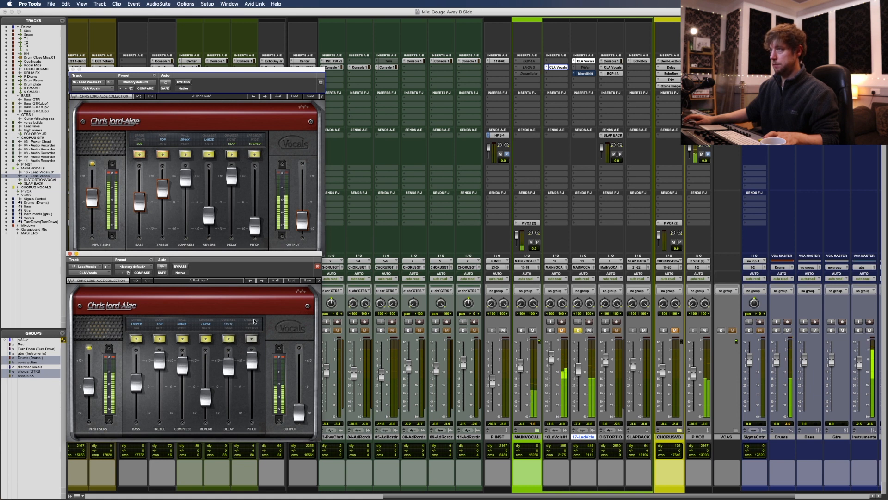
click(253, 320)
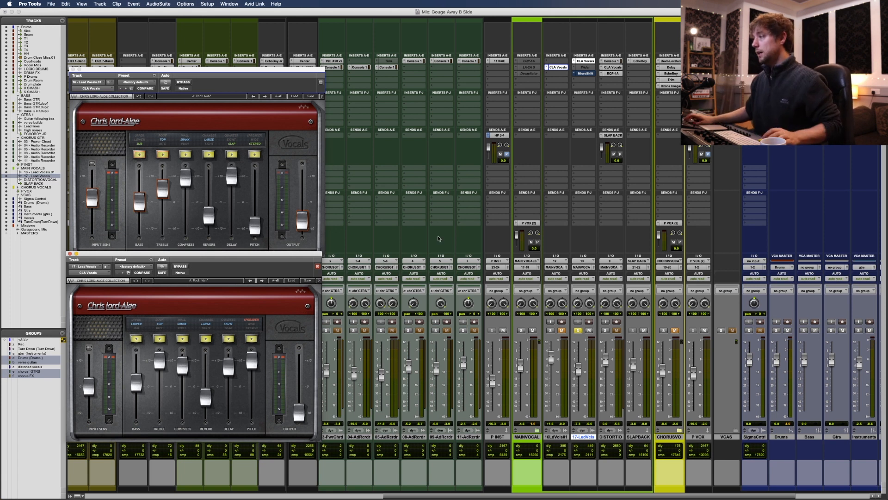
- Solo the lead vocal alongside its double and lay out the double's MicroShift window next to its CLA Vocals
click(550, 330)
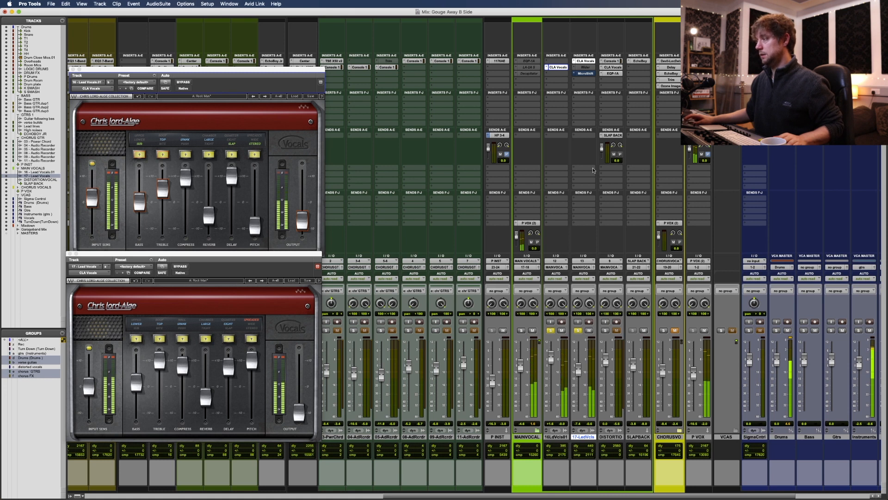
click(585, 72)
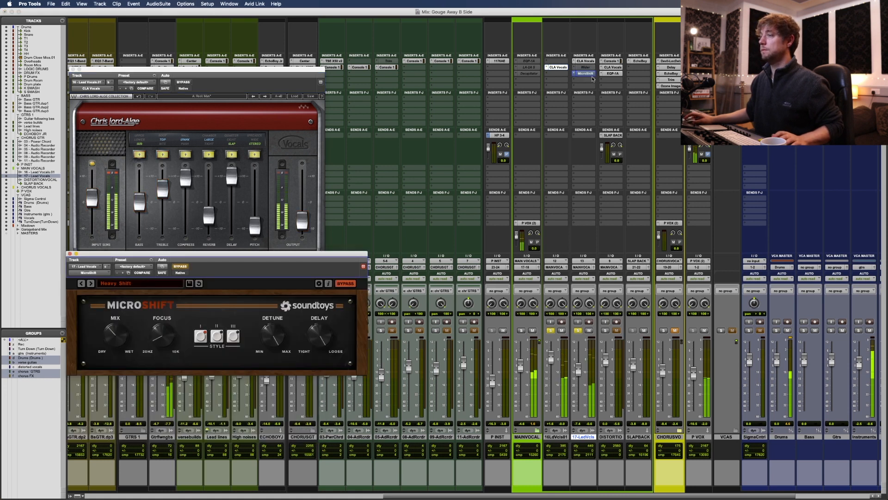
click(585, 61)
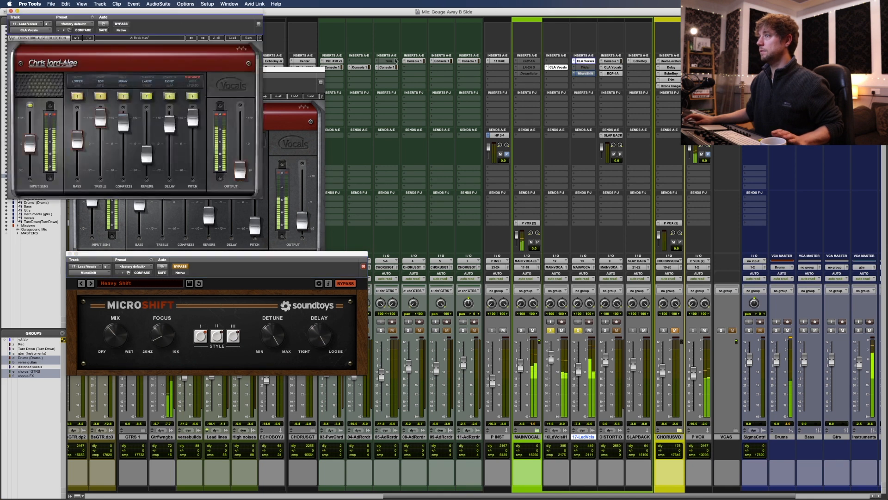
click(186, 3)
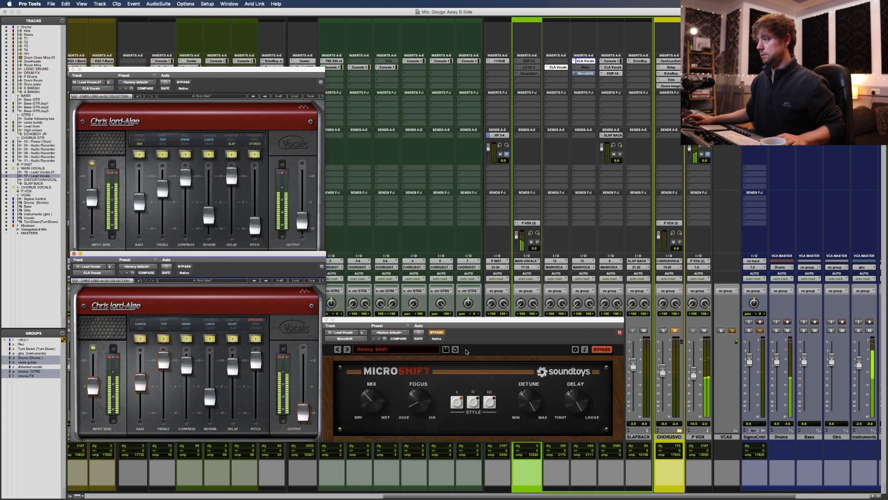
- Take the double's MicroShift out of bypass and unsolo the lead vocal, moving the plug-in window clear of the faders
click(437, 332)
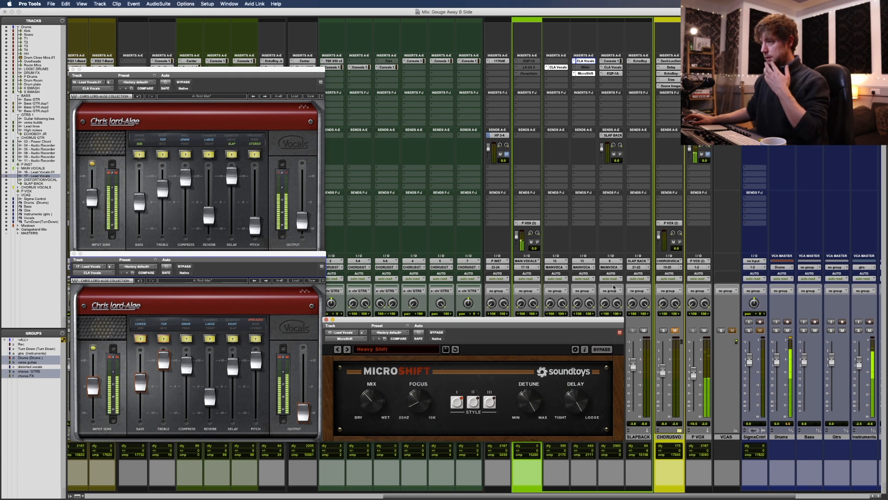
drag(516, 322, 531, 405)
click(551, 330)
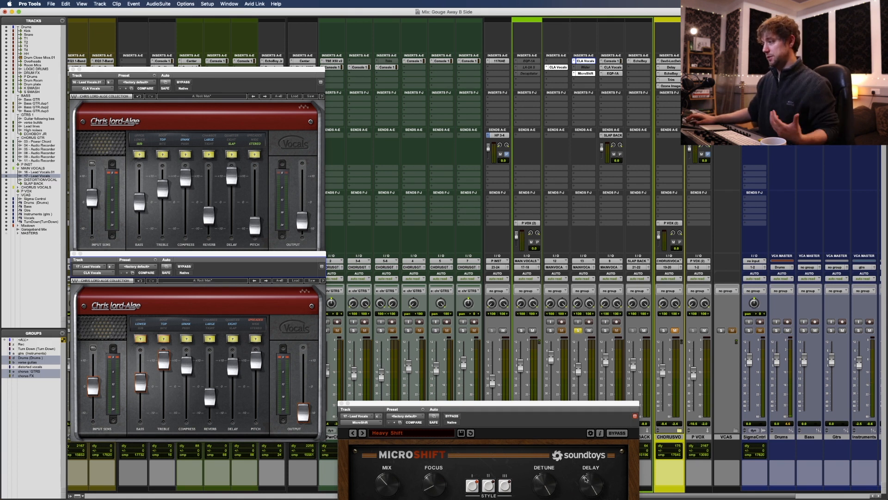
drag(503, 407, 473, 172)
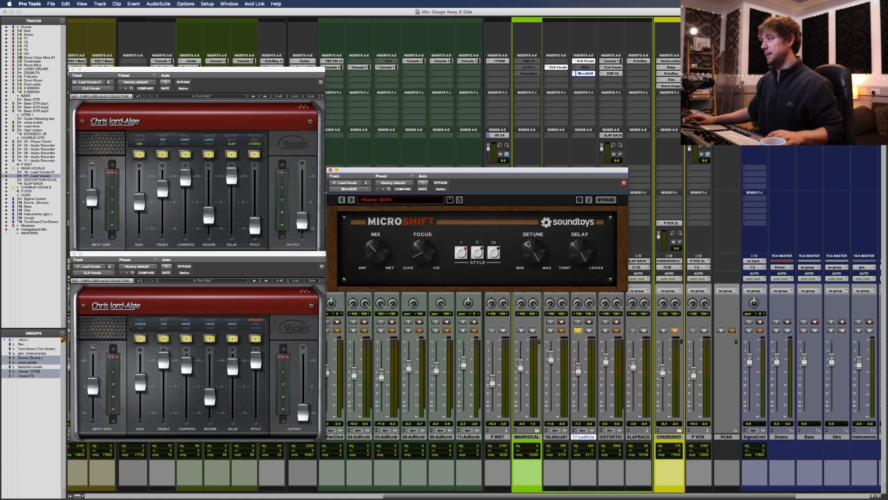
- Play the vocals and toggle MicroShift's bypass repeatedly to compare the double with and without the effect
click(445, 183)
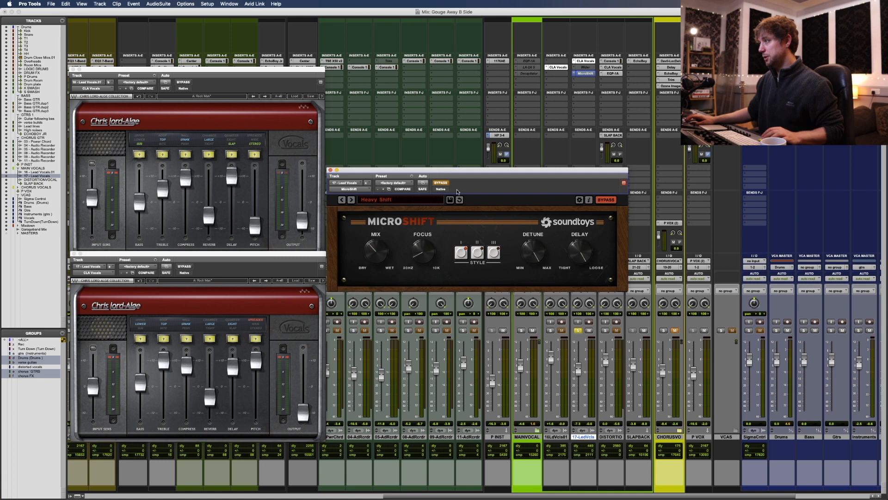
key(space)
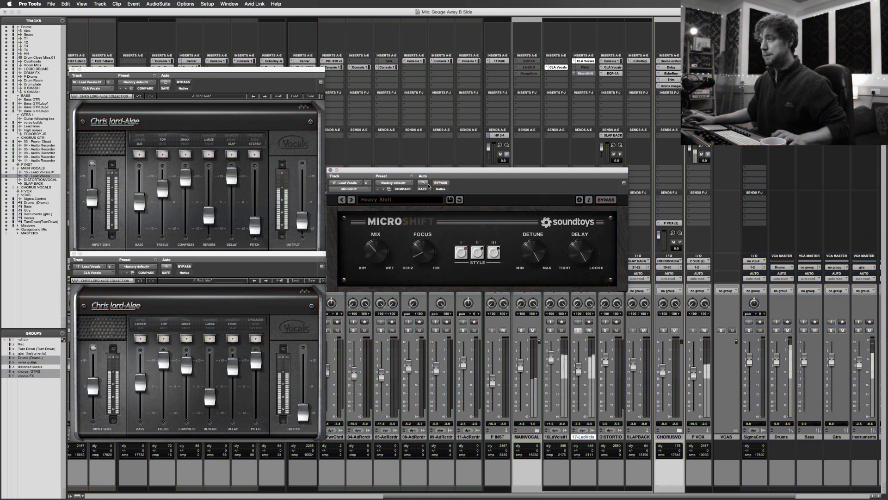
click(439, 183)
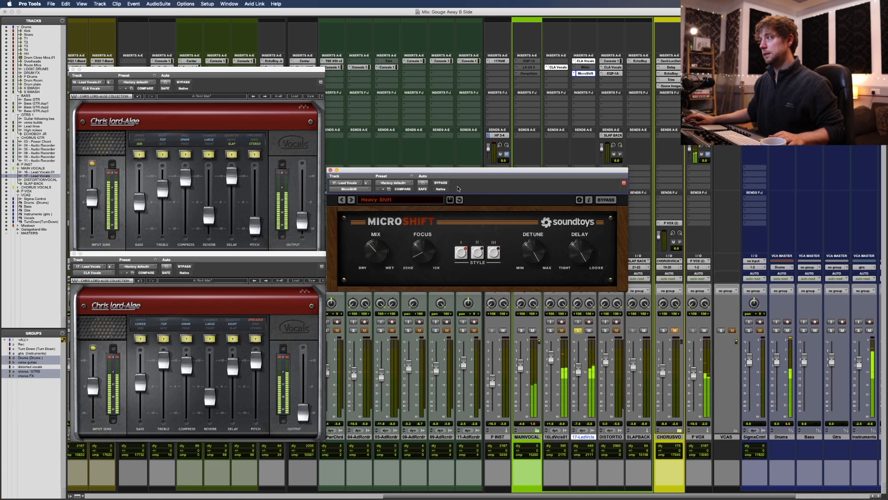
click(441, 184)
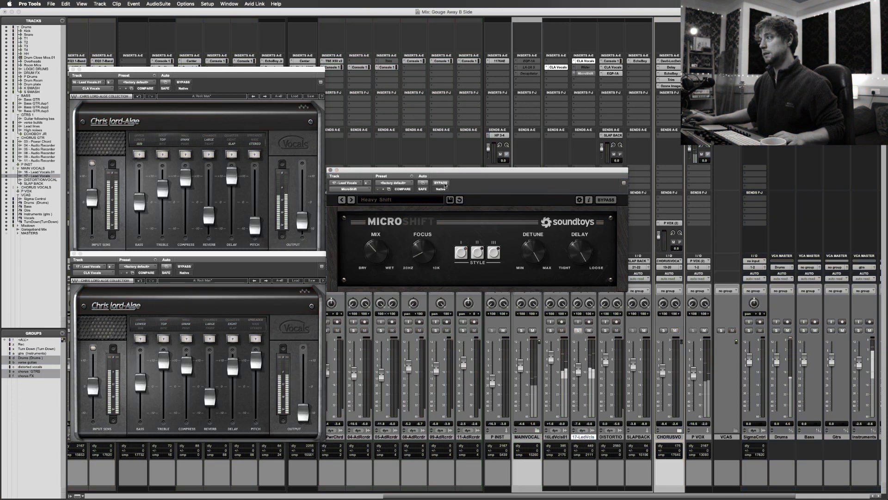
click(440, 183)
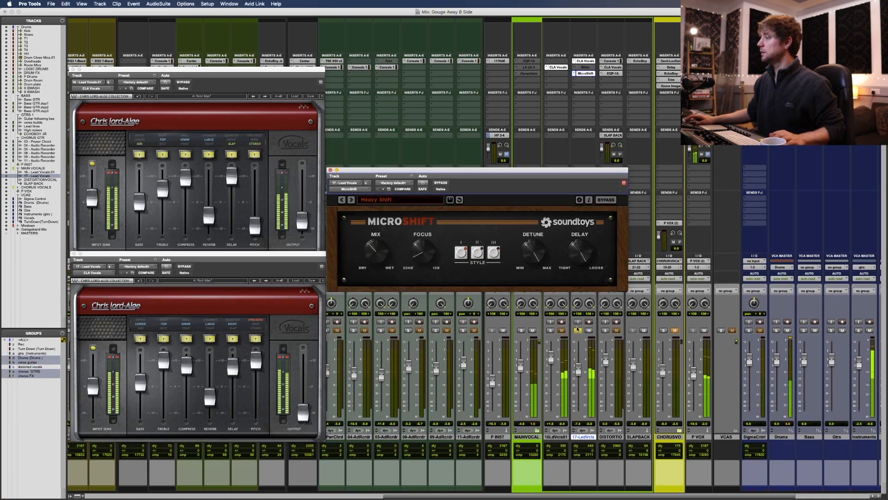
- Solo the lead vocal together with its double and close the MicroShift and both CLA Vocals windows
click(551, 330)
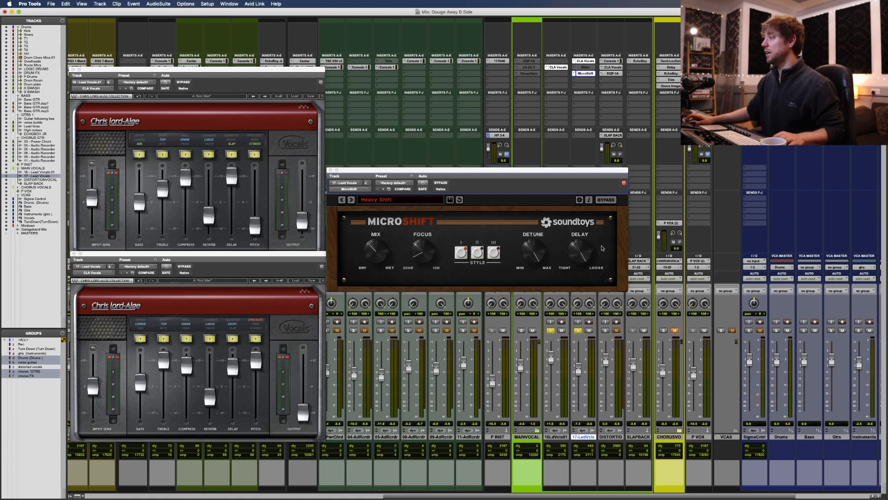
click(331, 170)
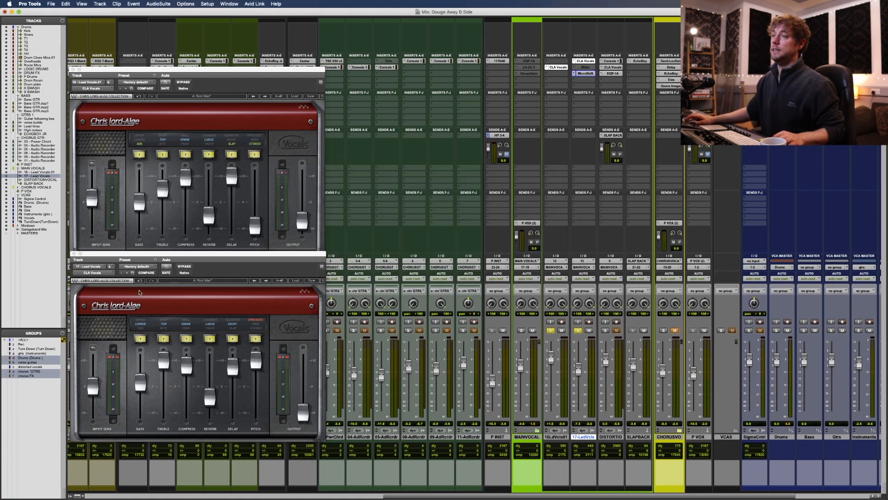
click(74, 254)
click(73, 70)
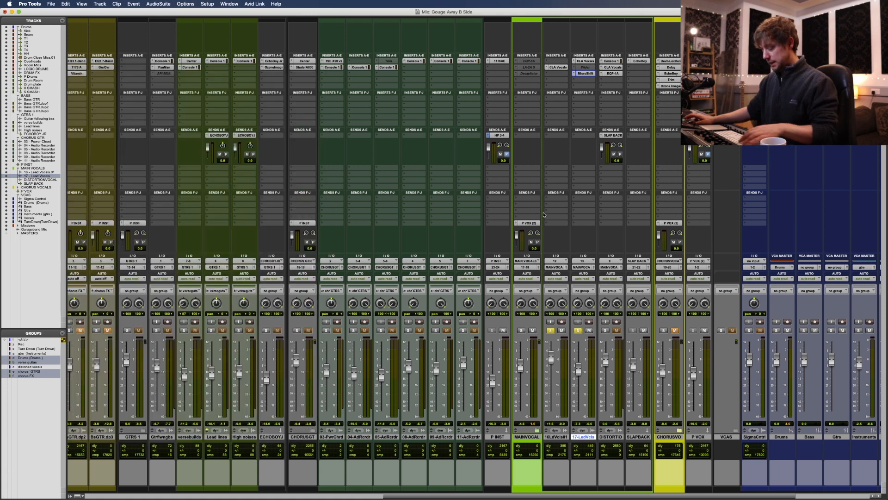
- Expand the CHORUS VOCALS folder in the Edit window and place the cursor at the distorted vocal's first clip
key(super+equal)
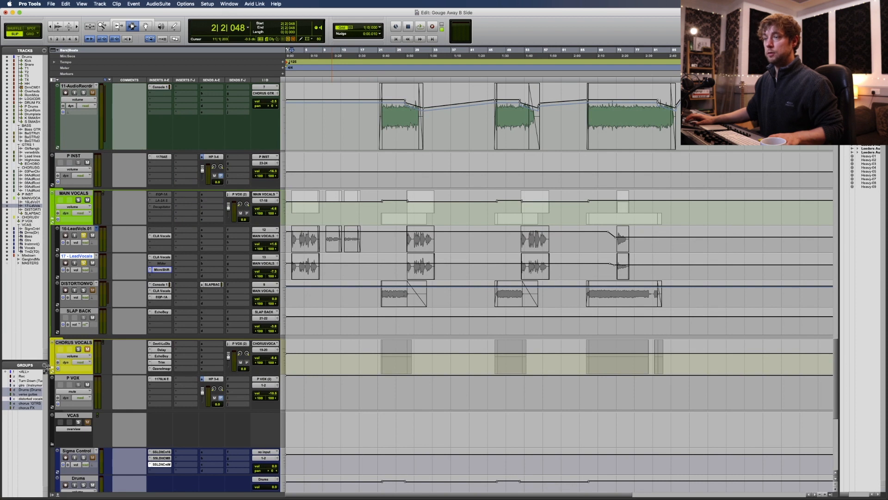
click(52, 369)
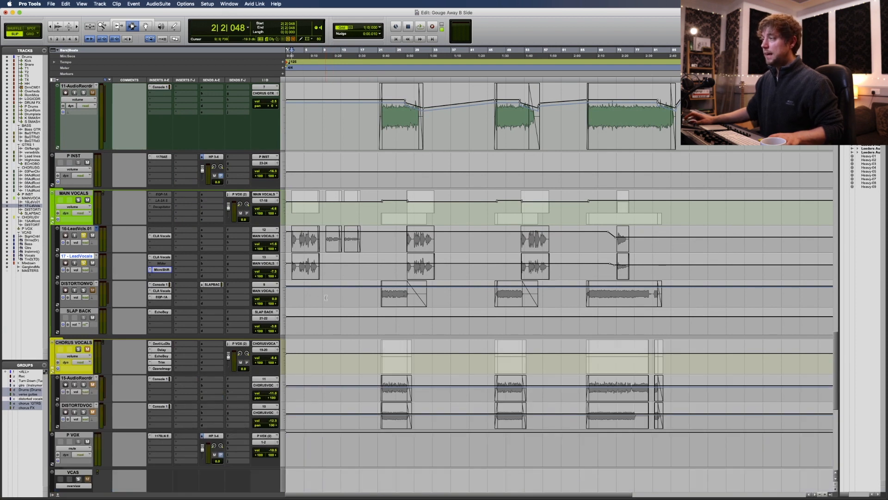
click(361, 296)
key(Tab)
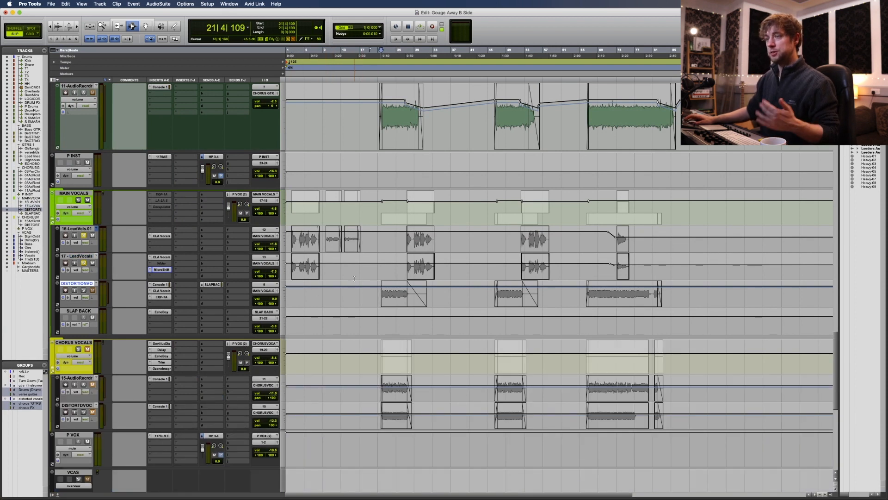
- Play from the first verse with both vocals unsoloed, muting and unmuting the double to compare it in the mix
click(286, 240)
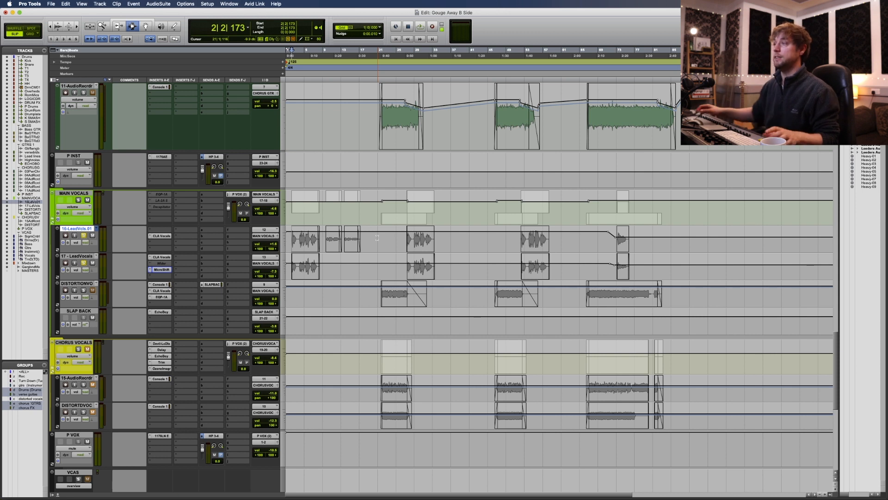
key(space)
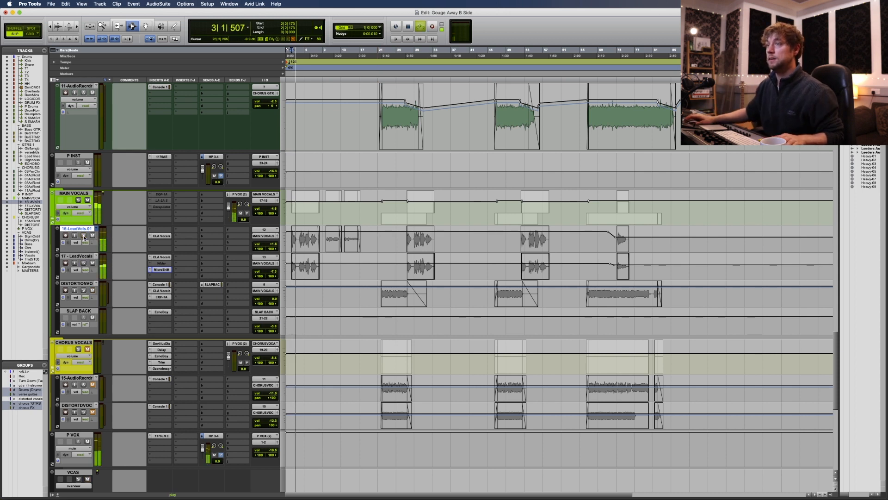
key(super+equal)
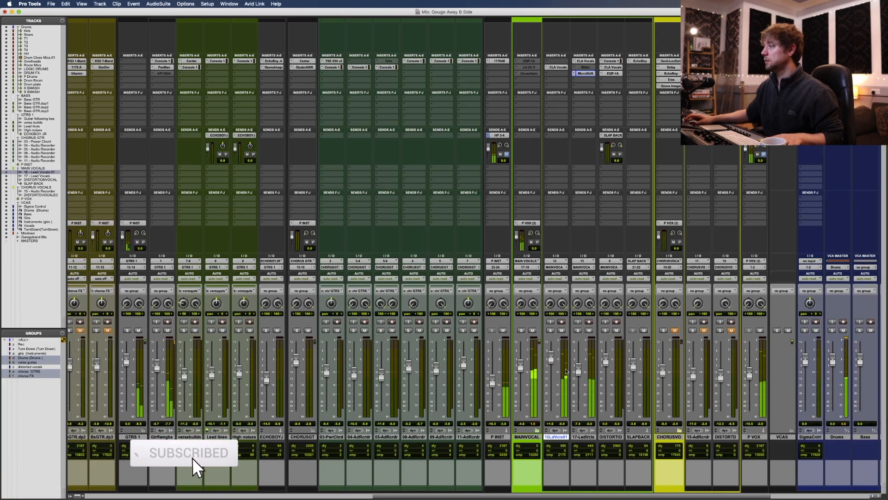
click(590, 330)
click(590, 330)
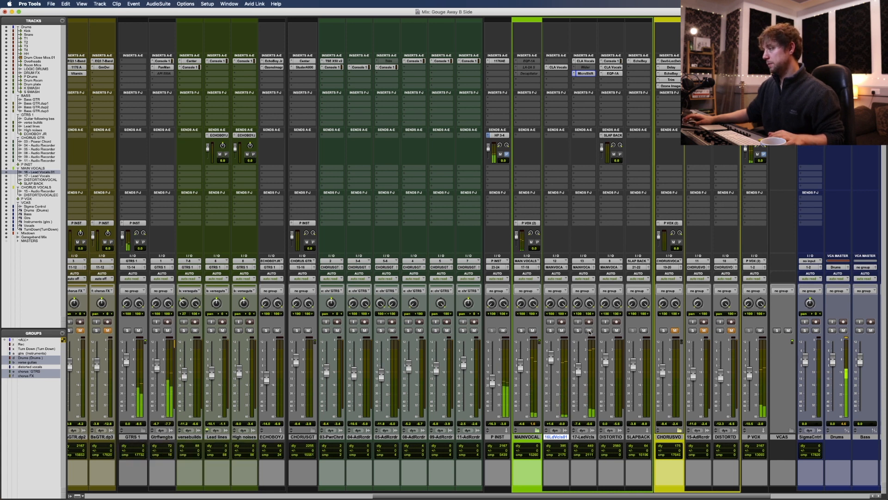
- Restart playback from the start of the vocal double's third clip in the Edit window
key(super+equal)
key(super+equal)
key(super+equal)
key(space)
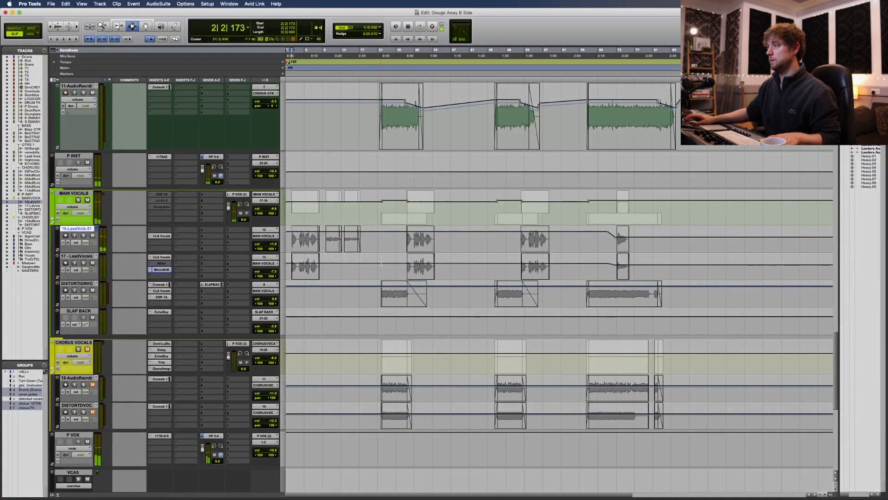
click(521, 272)
key(space)
- Solo the vocal double and the lead vocal in the mixer during playback and return to the Edit window
key(super+equal)
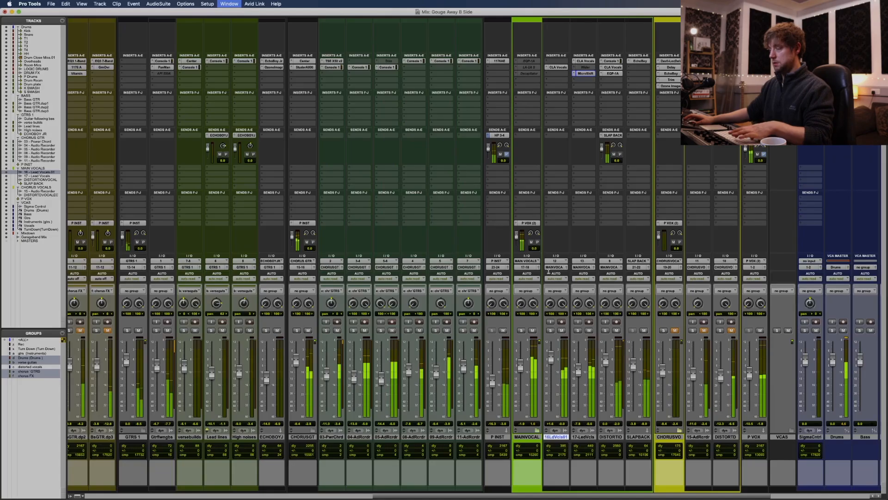
click(578, 330)
click(551, 330)
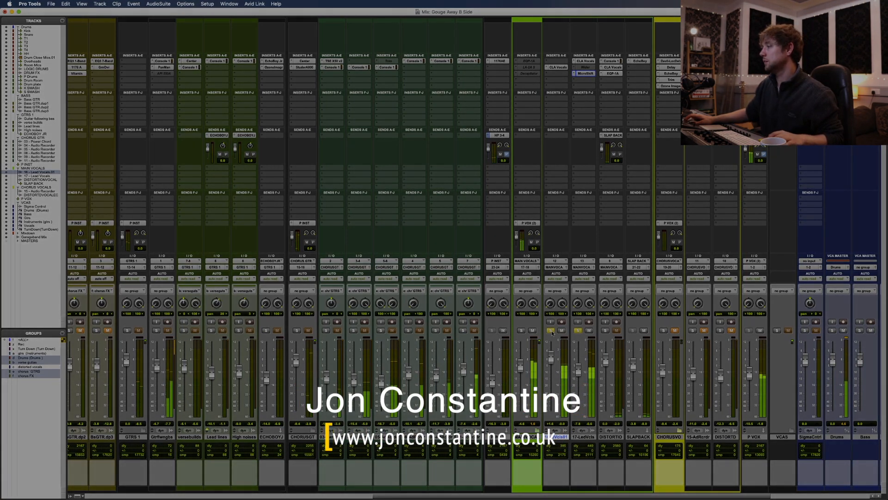
key(super+equal)
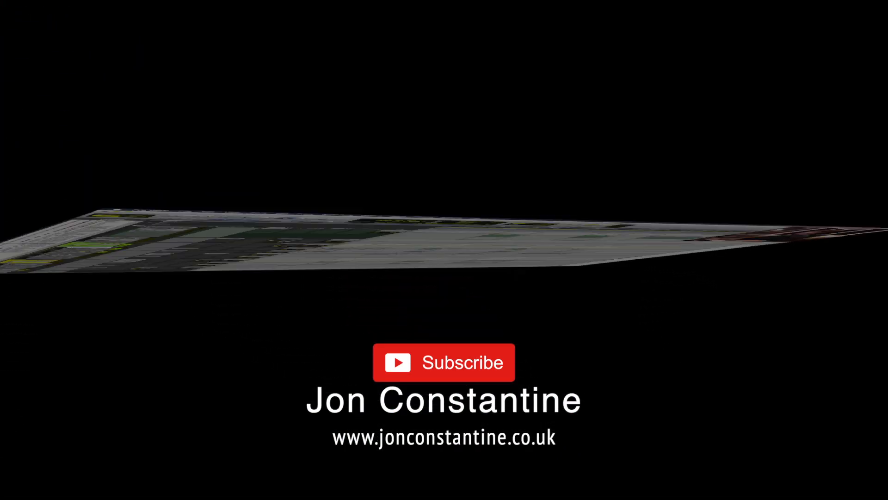